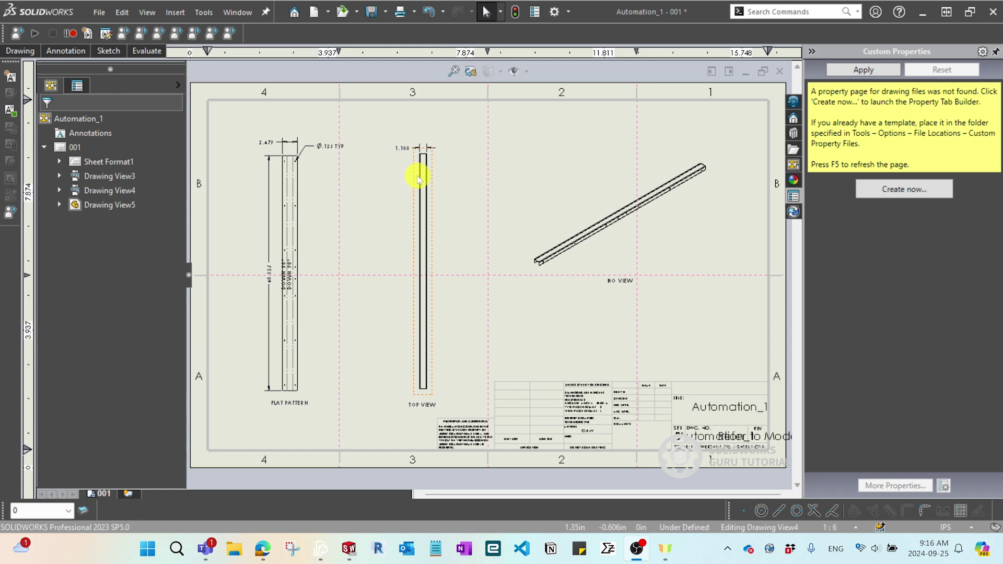
Cancel a PDF Save As of the drawing, then open the Automation_1 part from its isometric view.
{"action": "left_click", "coordinate": [488, 212]}
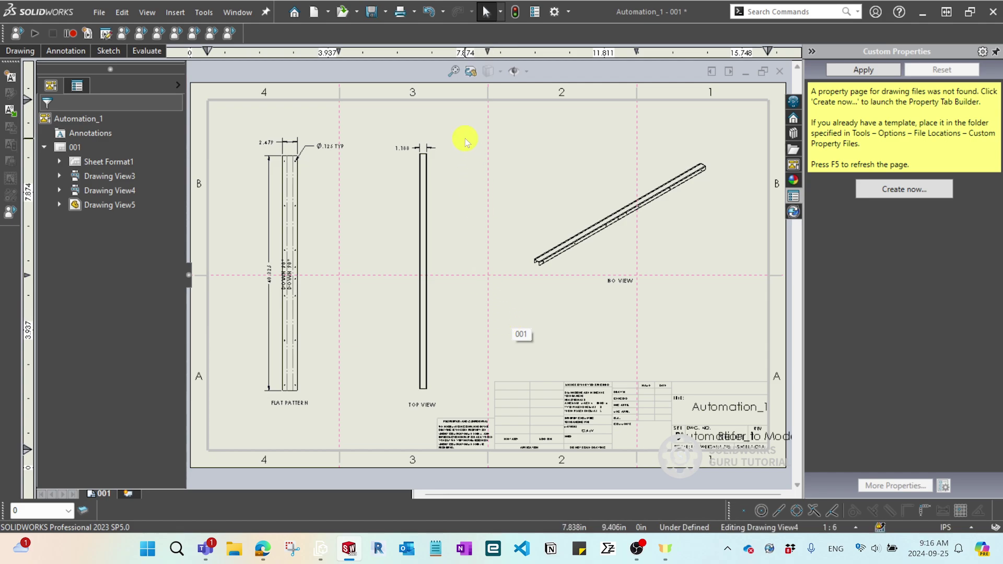
{"action": "left_click", "coordinate": [388, 14]}
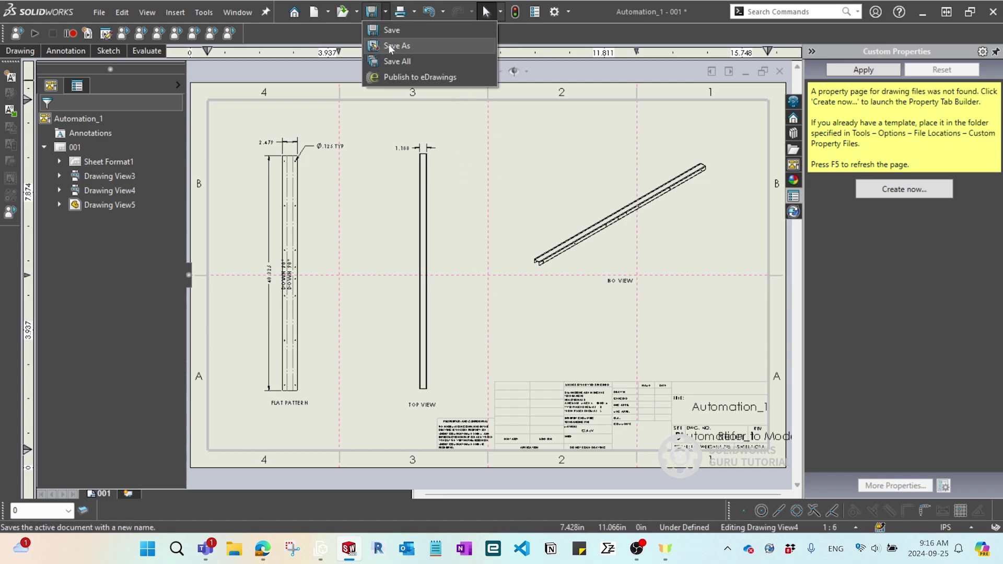
{"action": "left_click", "coordinate": [403, 62]}
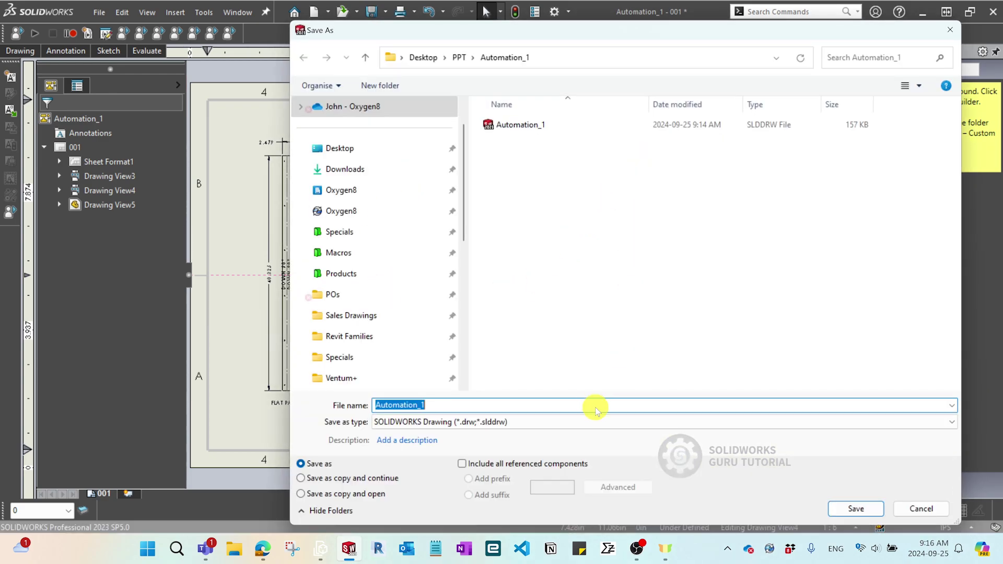
{"action": "left_click", "coordinate": [562, 422]}
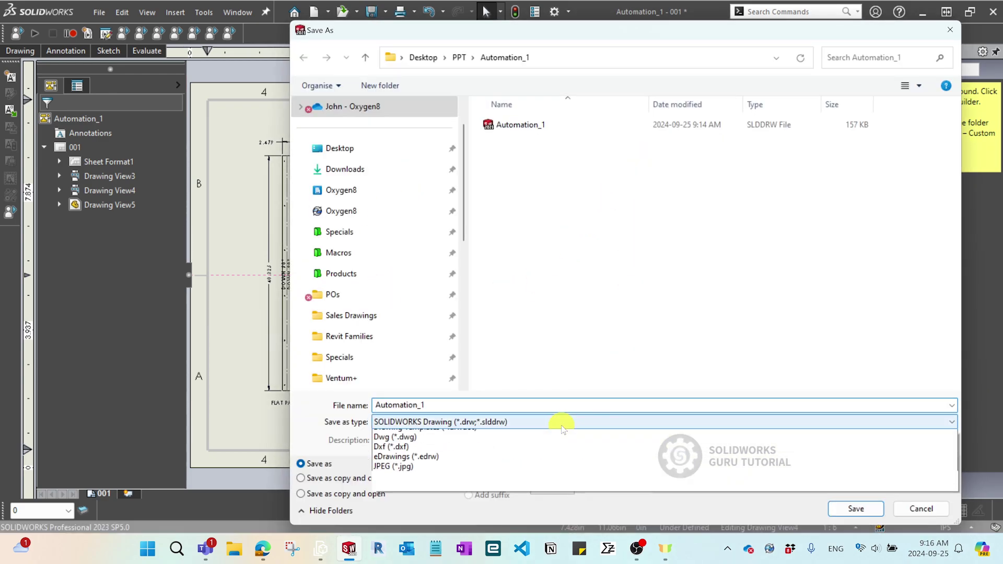
{"action": "left_click", "coordinate": [518, 463]}
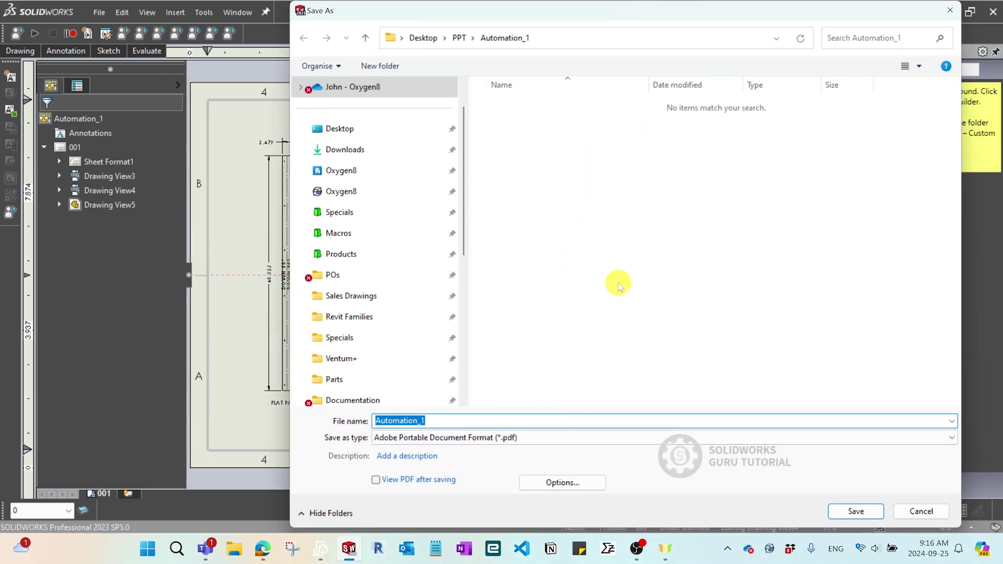
{"action": "left_click", "coordinate": [914, 511]}
{"action": "left_click", "coordinate": [560, 197]}
{"action": "left_click", "coordinate": [599, 161]}
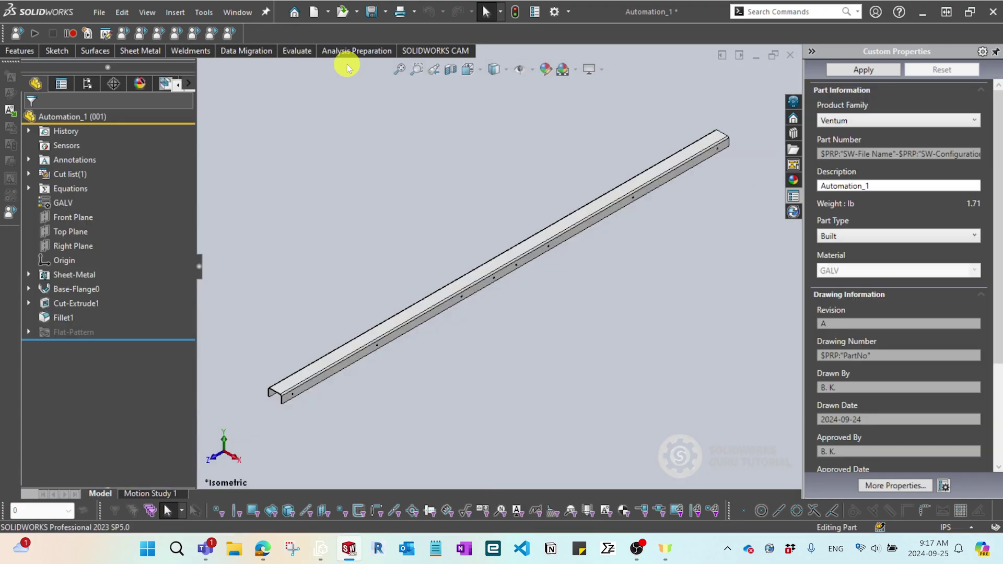
Cancel a STEP AP214 Save As of the part, then expand Flat-Pattern to show Flat-Pattern1.
{"action": "key", "text": "ctrl+s"}
{"action": "left_click", "coordinate": [443, 217]}
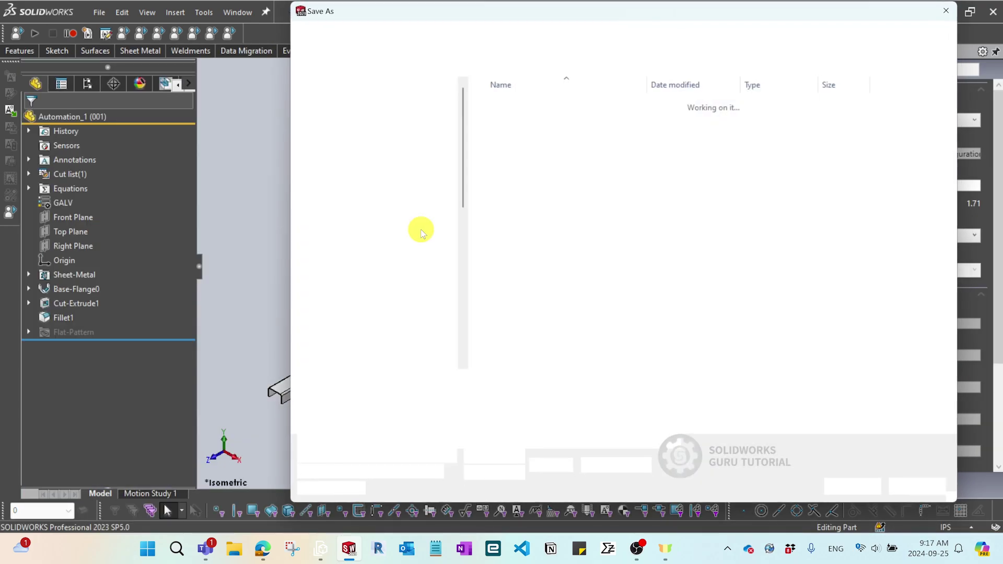
{"action": "left_click", "coordinate": [473, 403]}
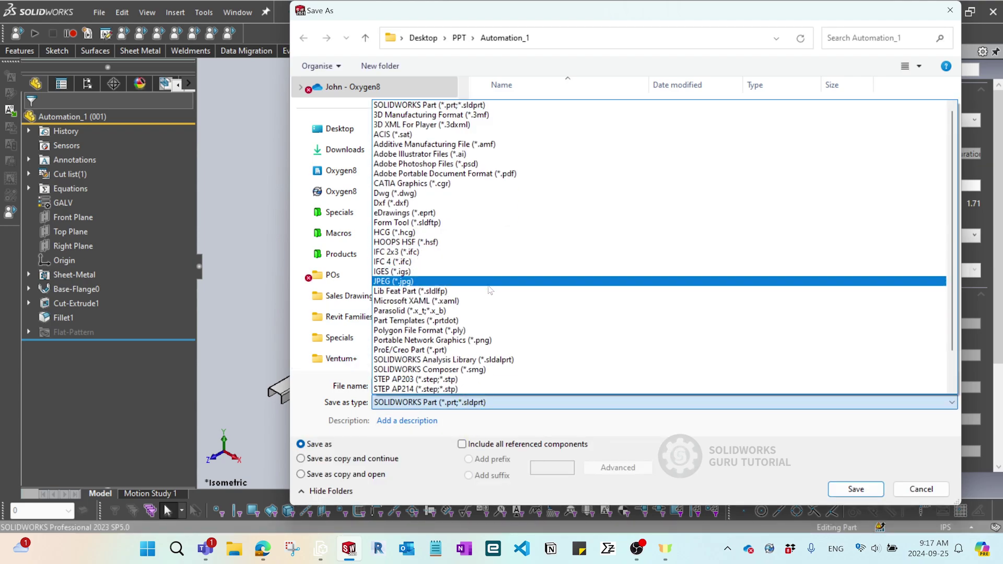
{"action": "left_click", "coordinate": [466, 389]}
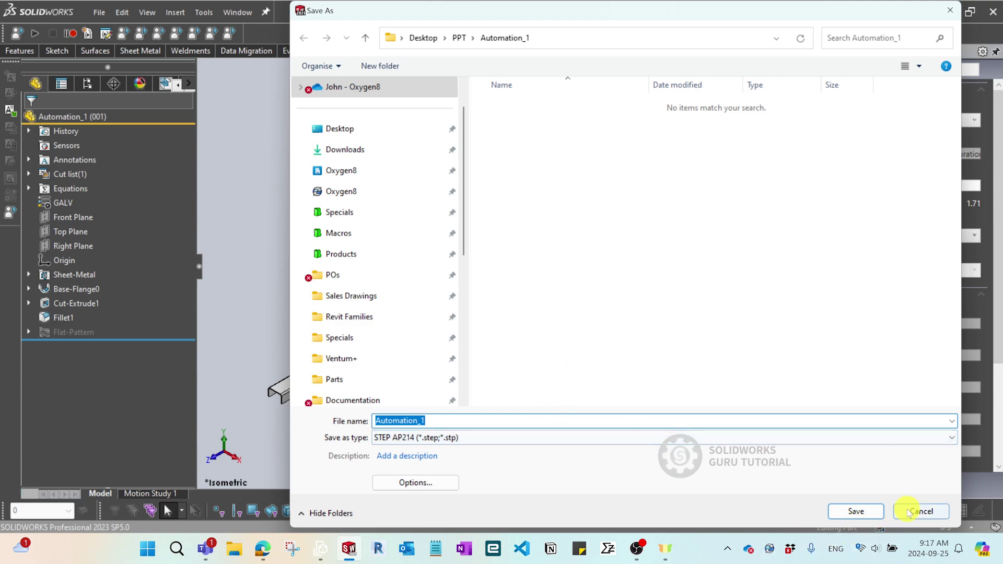
{"action": "left_click", "coordinate": [914, 512]}
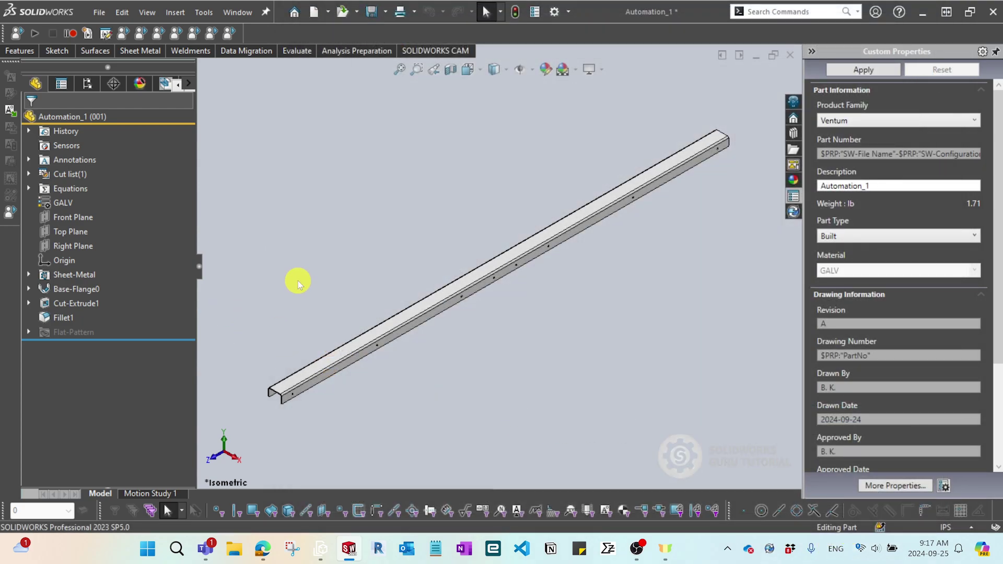
{"action": "left_click", "coordinate": [28, 333]}
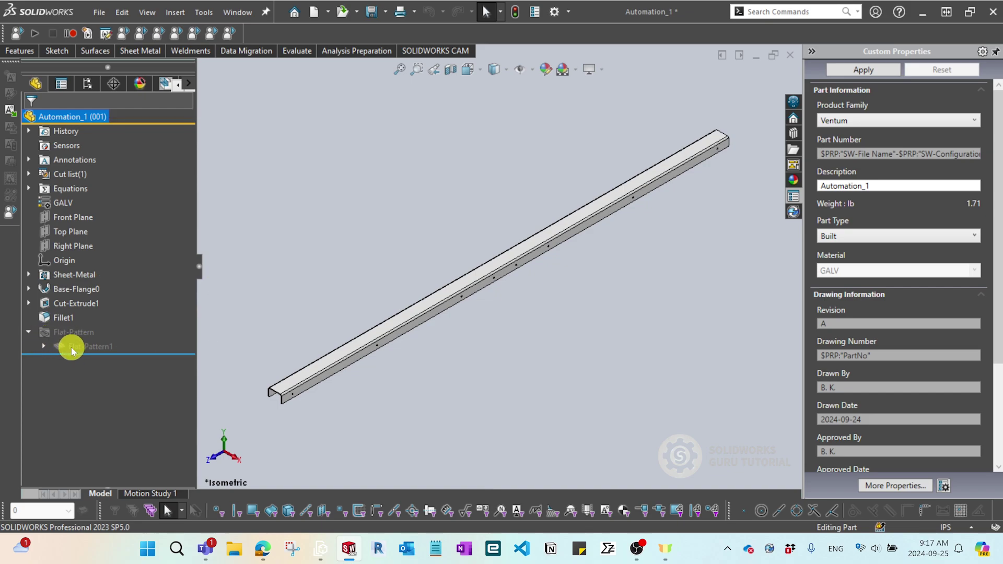
{"action": "right_click", "coordinate": [86, 347]}
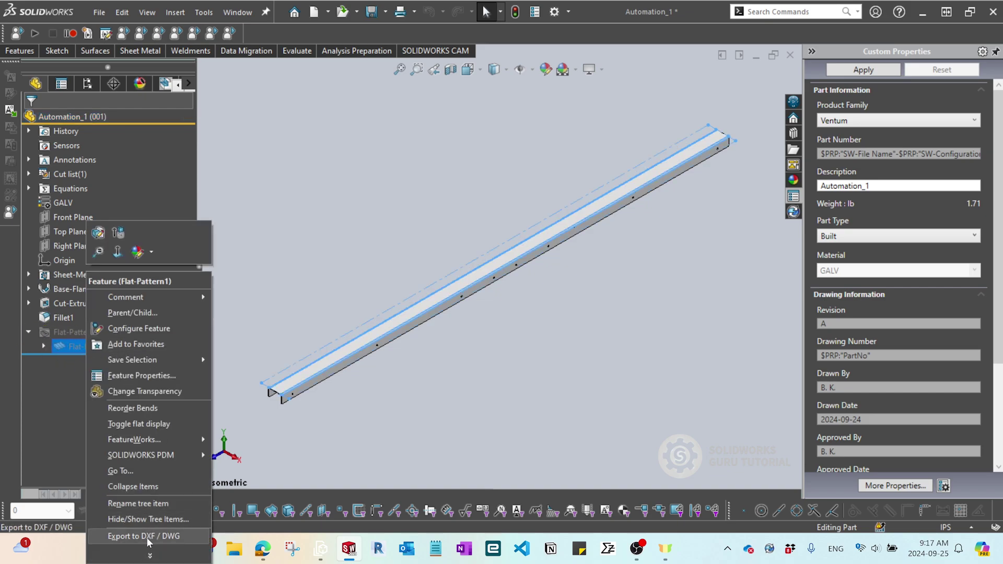
{"action": "left_click", "coordinate": [164, 542]}
{"action": "left_click", "coordinate": [459, 223]}
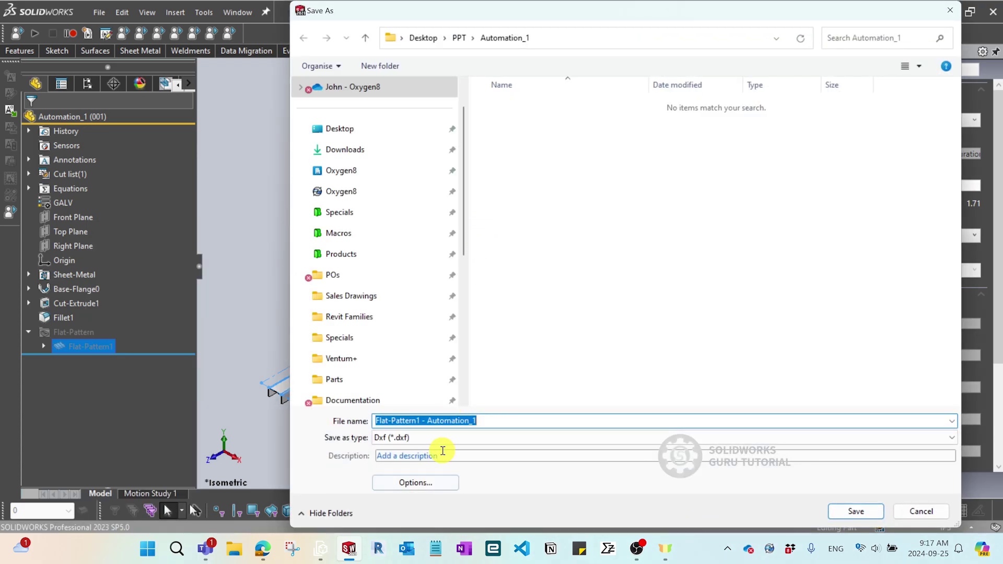
{"action": "left_click", "coordinate": [914, 511]}
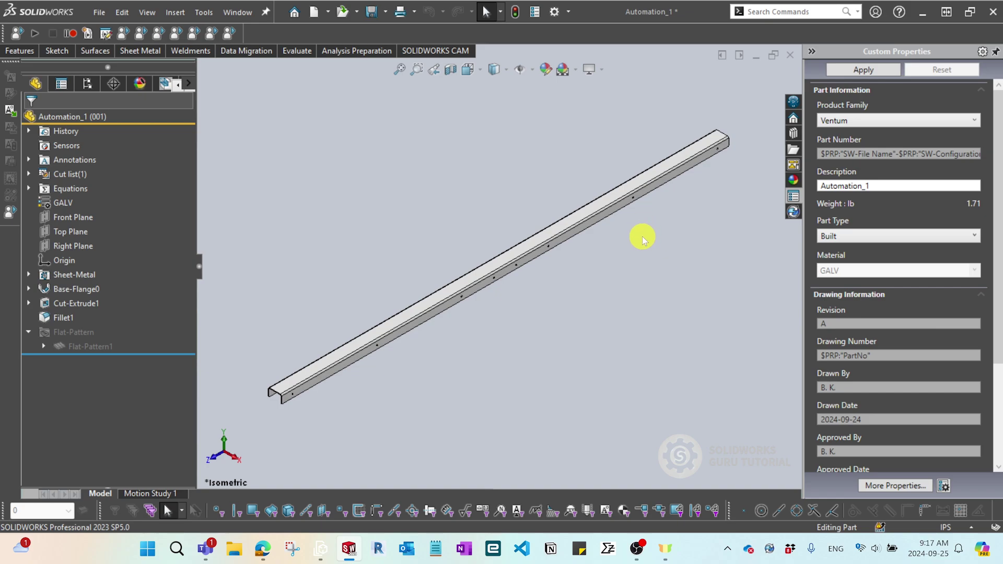
Close the part document without saving, cancel the macro export options, and return to Automation_1.
{"action": "left_click", "coordinate": [789, 58]}
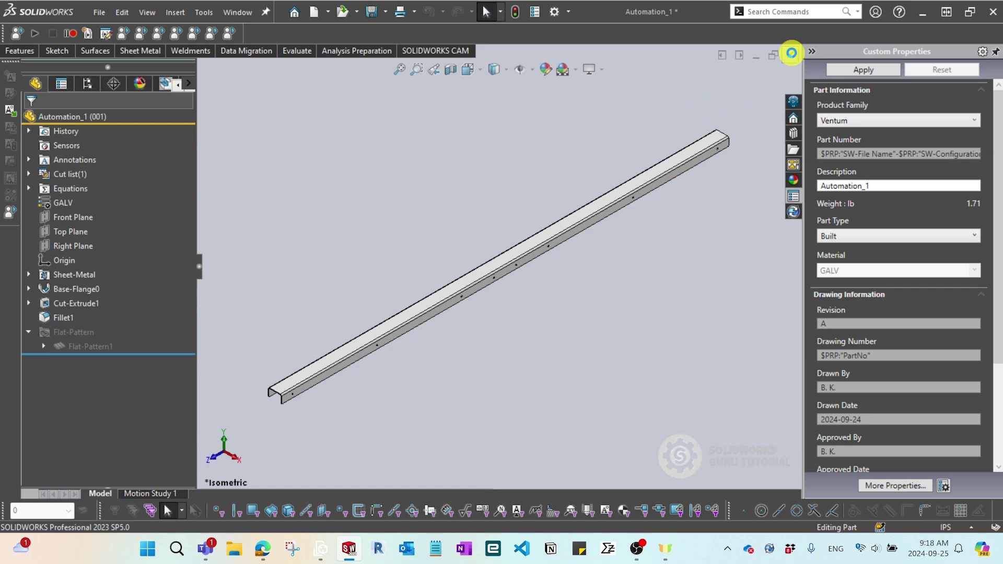
{"action": "left_click", "coordinate": [520, 270]}
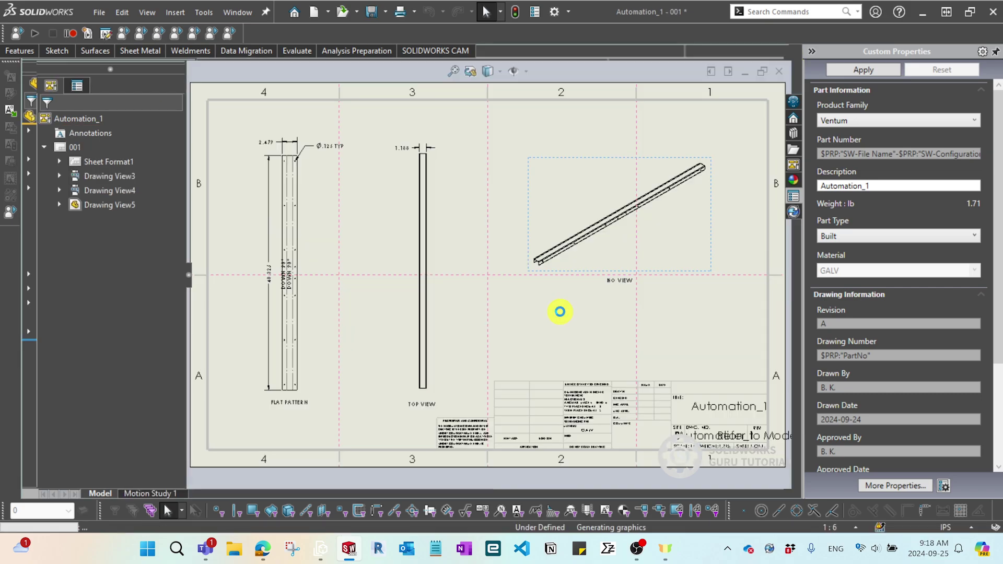
{"action": "mouse_move", "coordinate": [580, 260]}
{"action": "left_mouse_down"}
{"action": "mouse_move", "coordinate": [451, 139]}
{"action": "mouse_move", "coordinate": [271, 101]}
{"action": "left_mouse_up"}
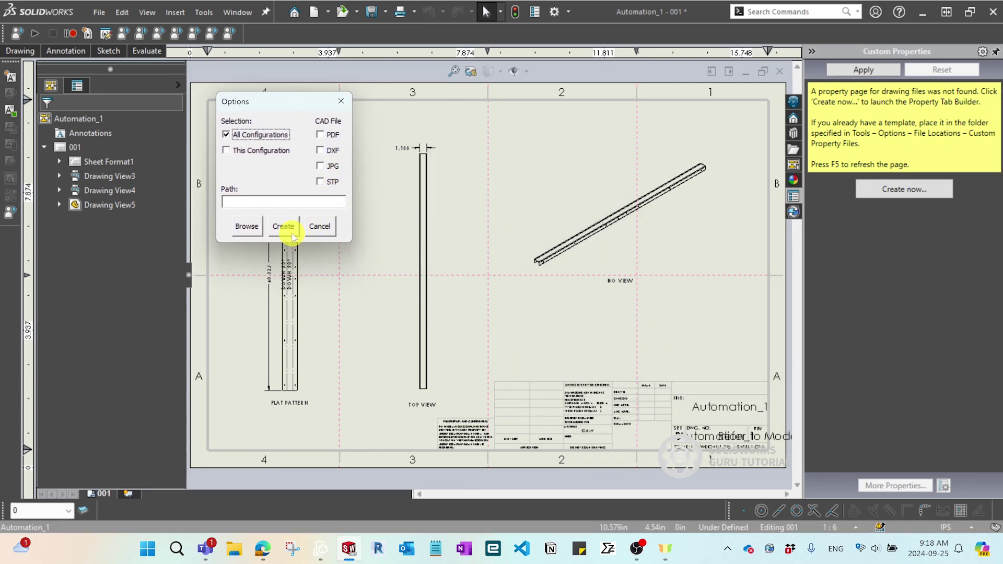
{"action": "left_click", "coordinate": [315, 228]}
{"action": "left_click", "coordinate": [685, 219]}
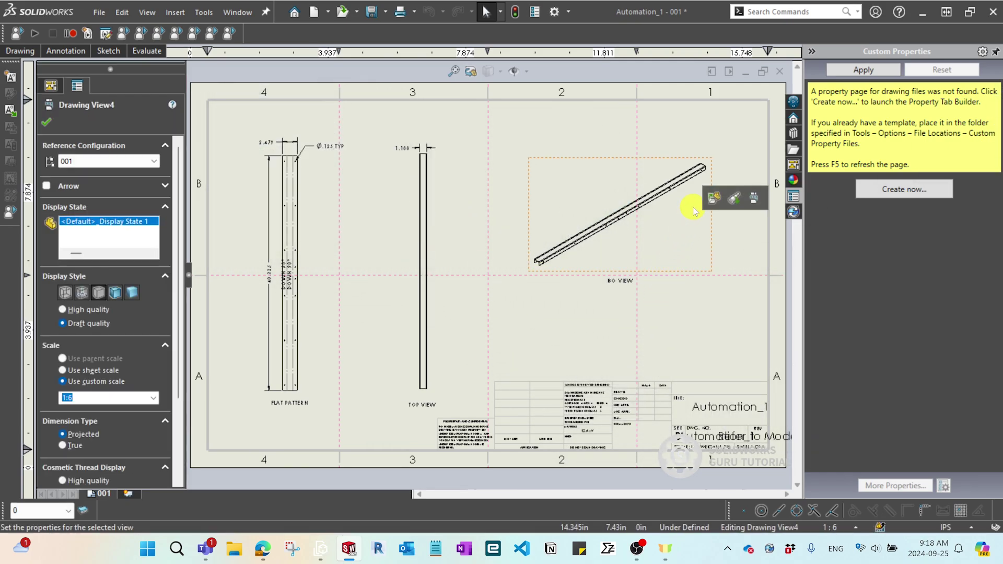
{"action": "left_click", "coordinate": [714, 201]}
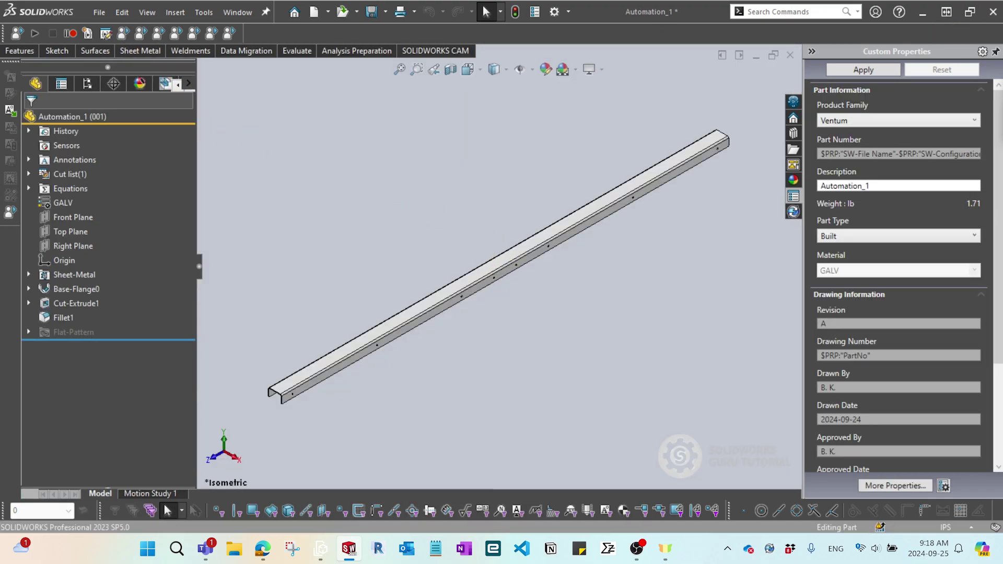
Set the macro's output folder to Desktop\PPT\Automation_1.
{"action": "left_click_drag", "start_coordinate": [456, 137], "coordinate": [322, 96]}
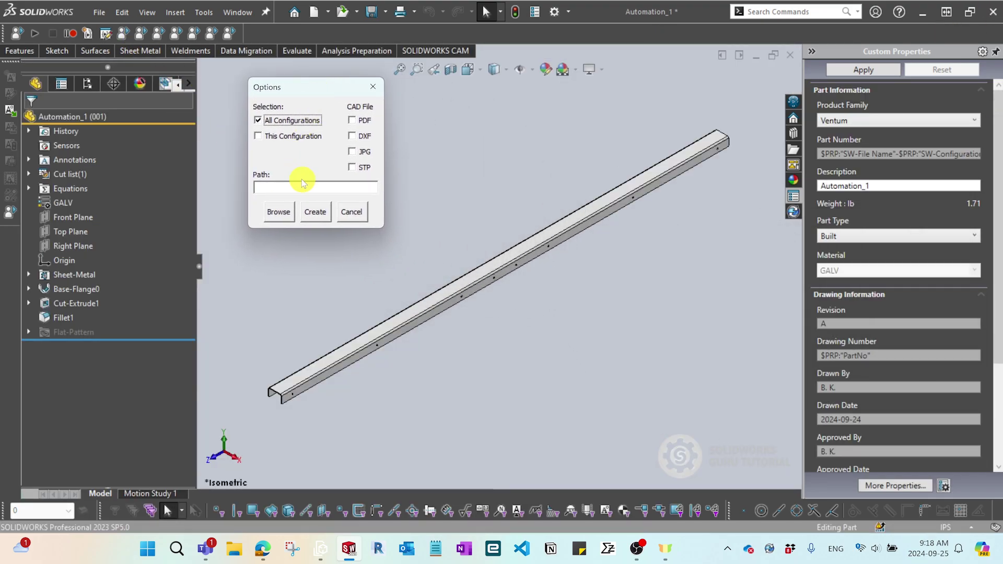
{"action": "left_click", "coordinate": [286, 217]}
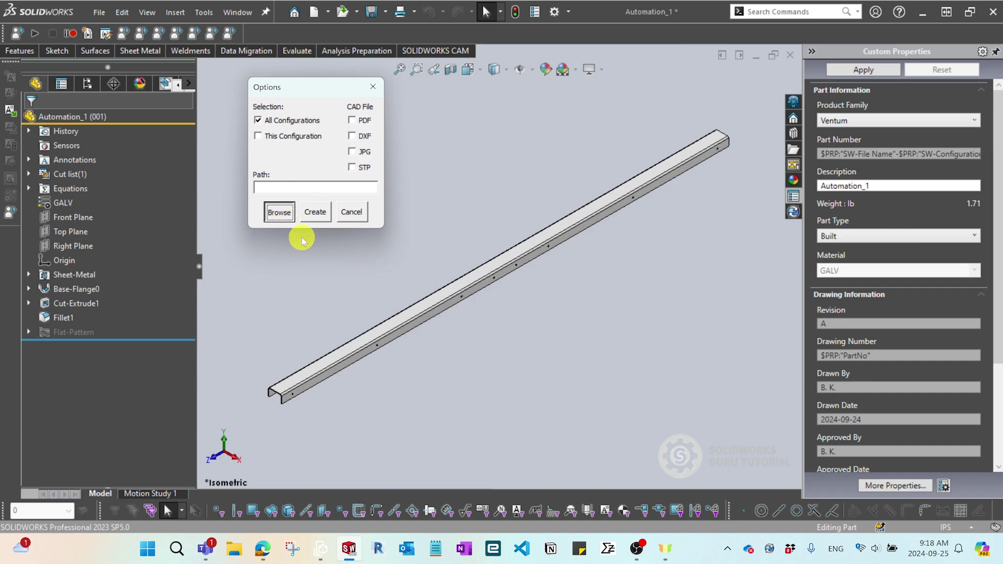
{"action": "left_click", "coordinate": [271, 220]}
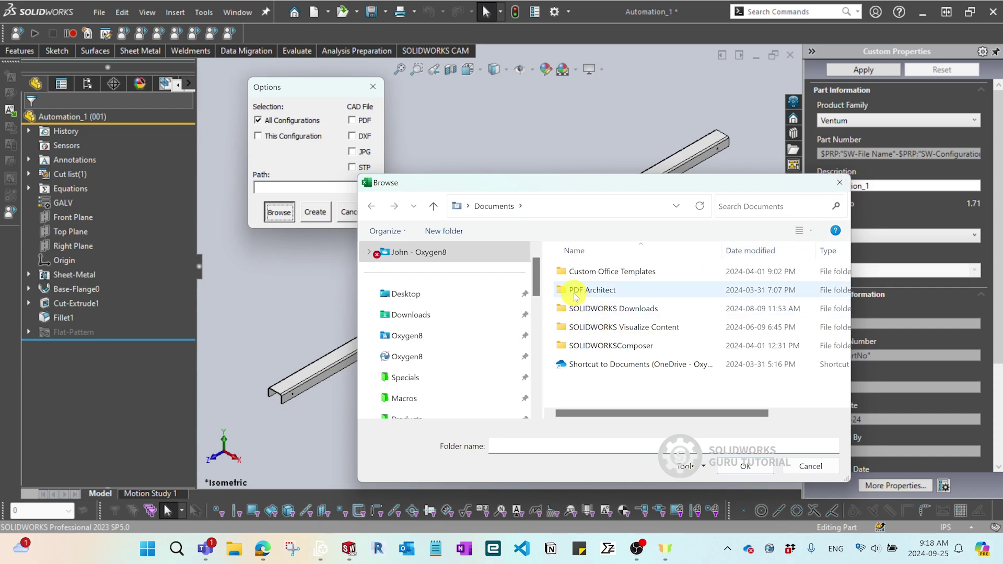
{"action": "left_click", "coordinate": [405, 293]}
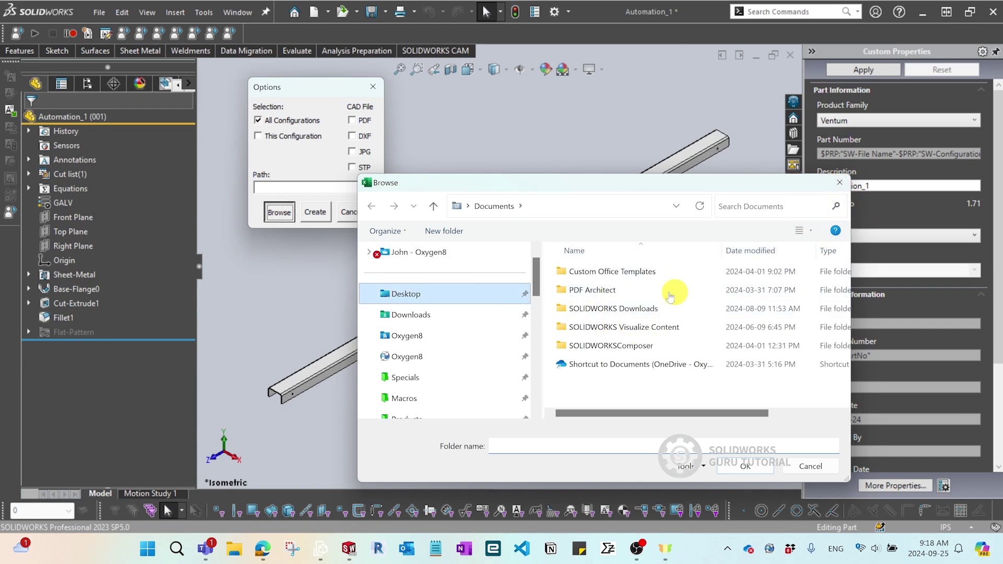
{"action": "double_click", "coordinate": [587, 366]}
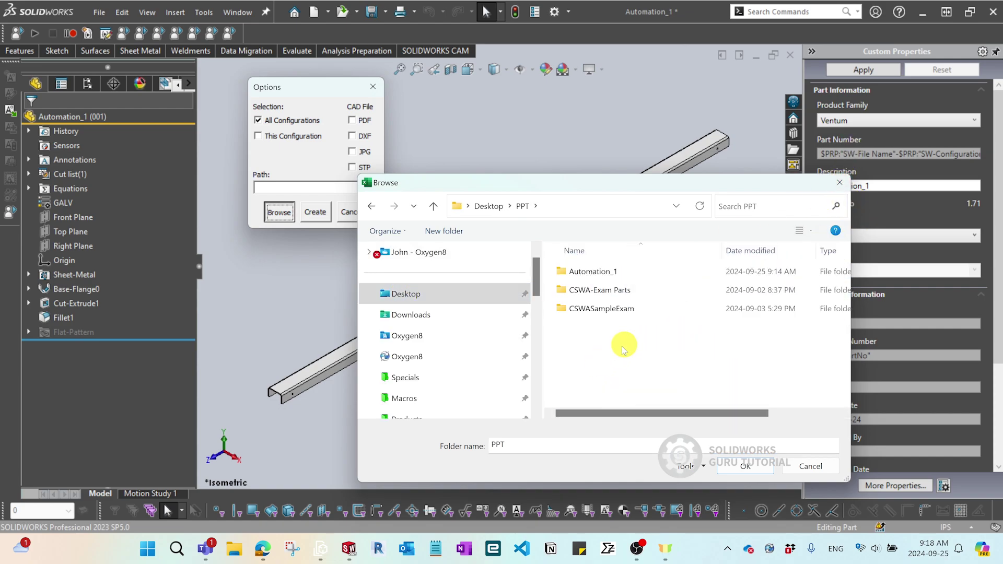
{"action": "double_click", "coordinate": [614, 271]}
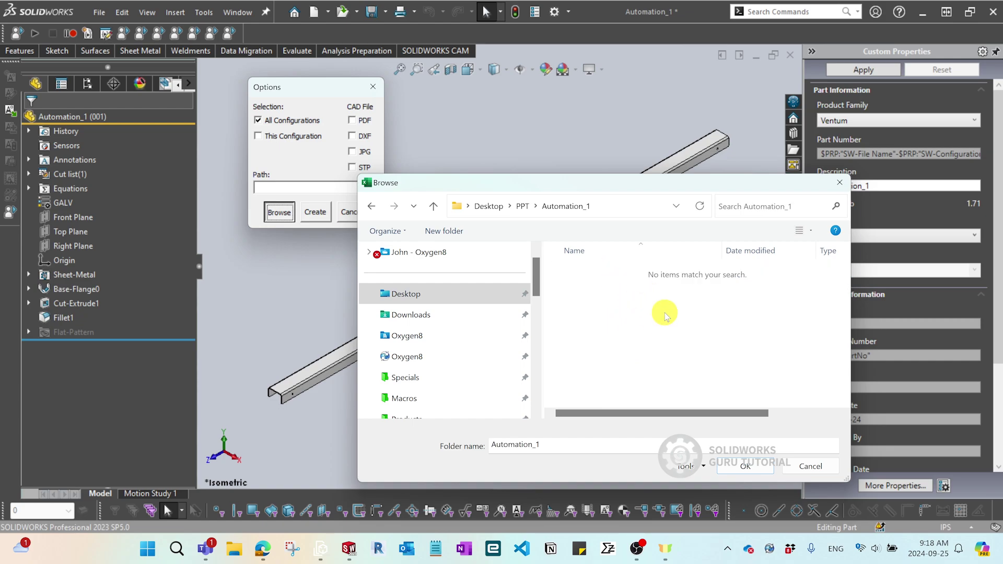
{"action": "left_click", "coordinate": [757, 470]}
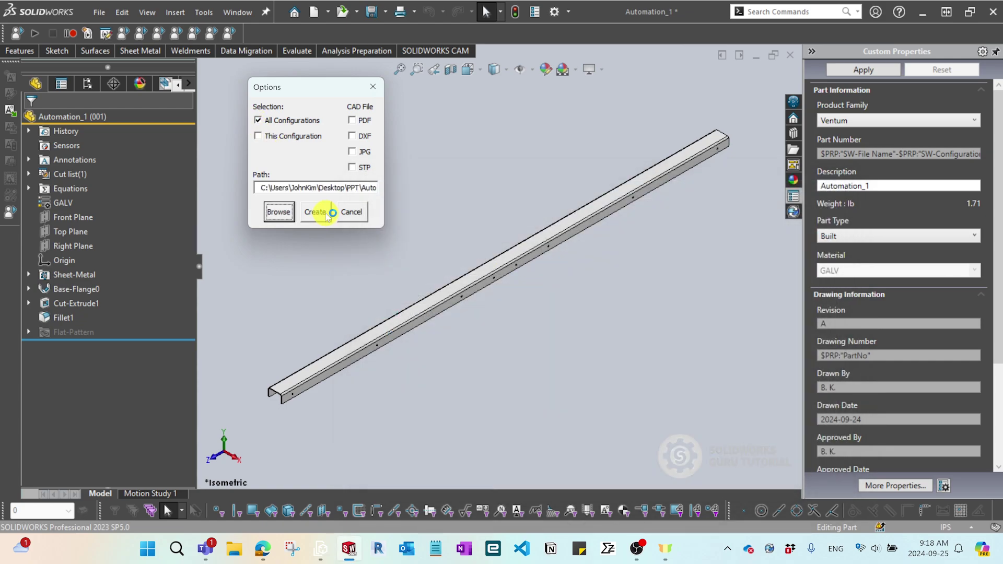
{"action": "left_click", "coordinate": [321, 189]}
{"action": "left_click_drag", "start_coordinate": [287, 188], "coordinate": [423, 187]}
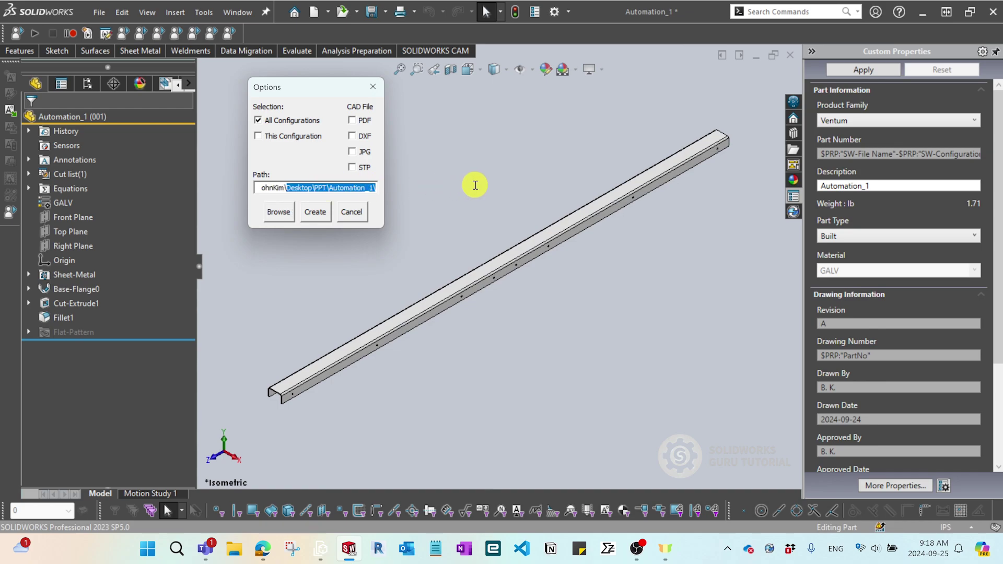
Tick PDF, DXF and STP as the export formats.
{"action": "left_click", "coordinate": [370, 124]}
{"action": "left_click", "coordinate": [365, 137]}
{"action": "left_click", "coordinate": [365, 169]}
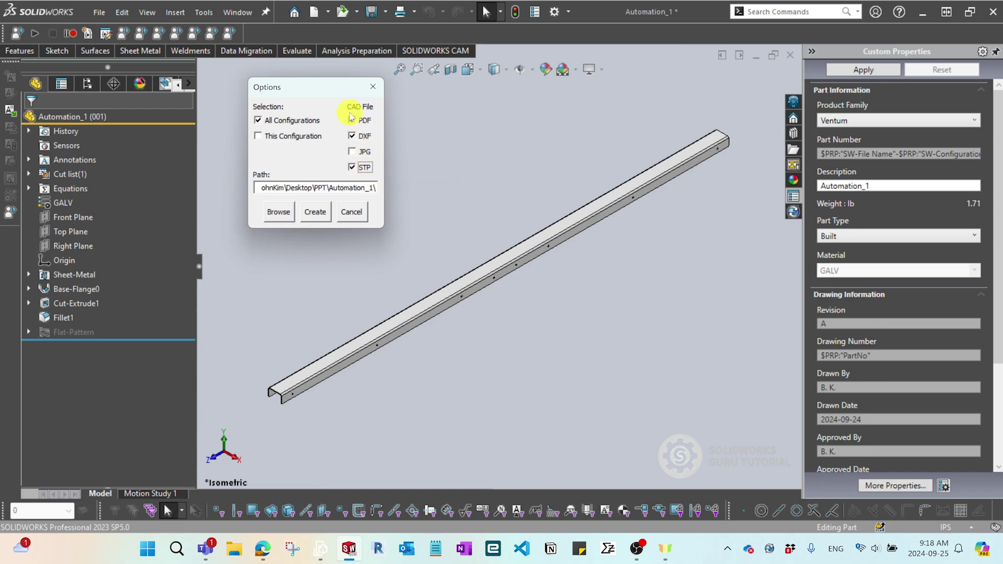
{"action": "left_click_drag", "start_coordinate": [319, 88], "coordinate": [361, 99]}
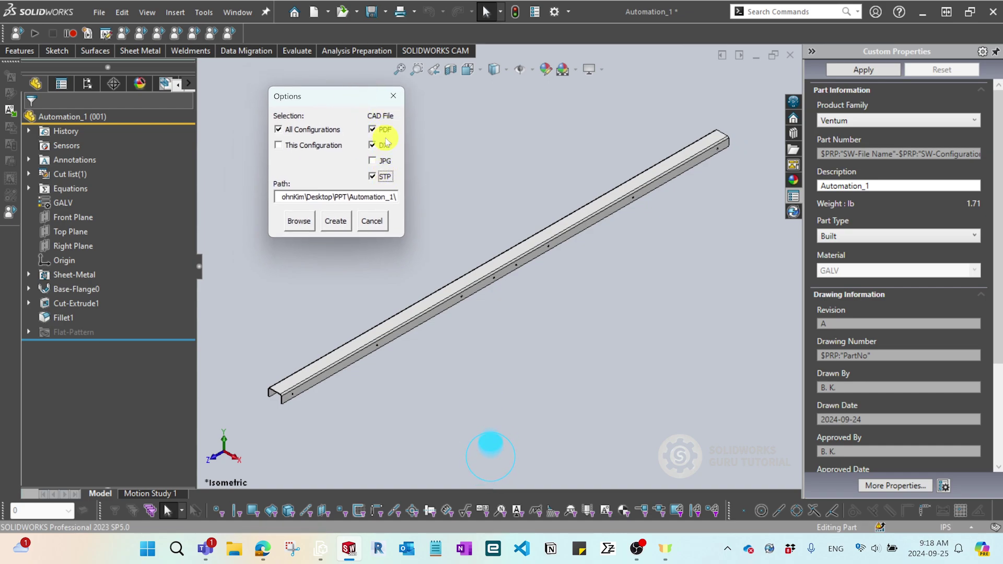
Create the Automation_1 PDF, DXF and STEP exports from the macro's options dialog.
{"action": "left_click", "coordinate": [336, 221]}
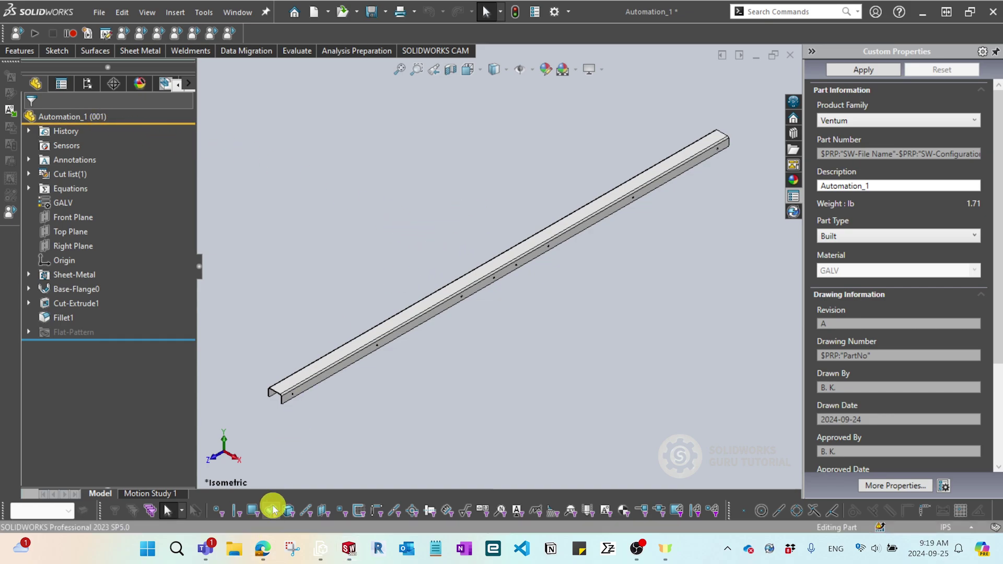
Open File Explorer at the Desktop\PPT\Automation_1 folder.
{"action": "key", "text": "super+e"}
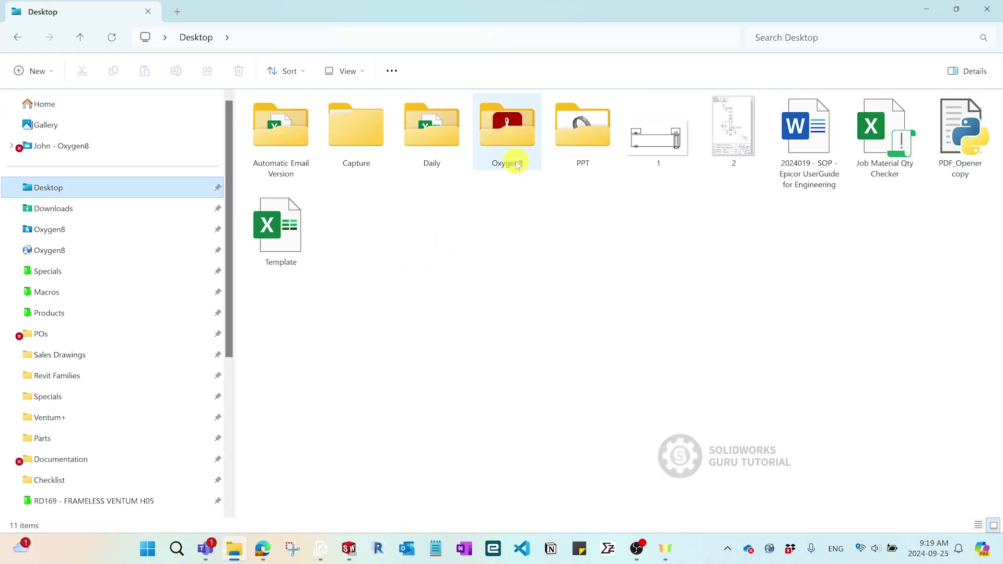
{"action": "double_click", "coordinate": [584, 137]}
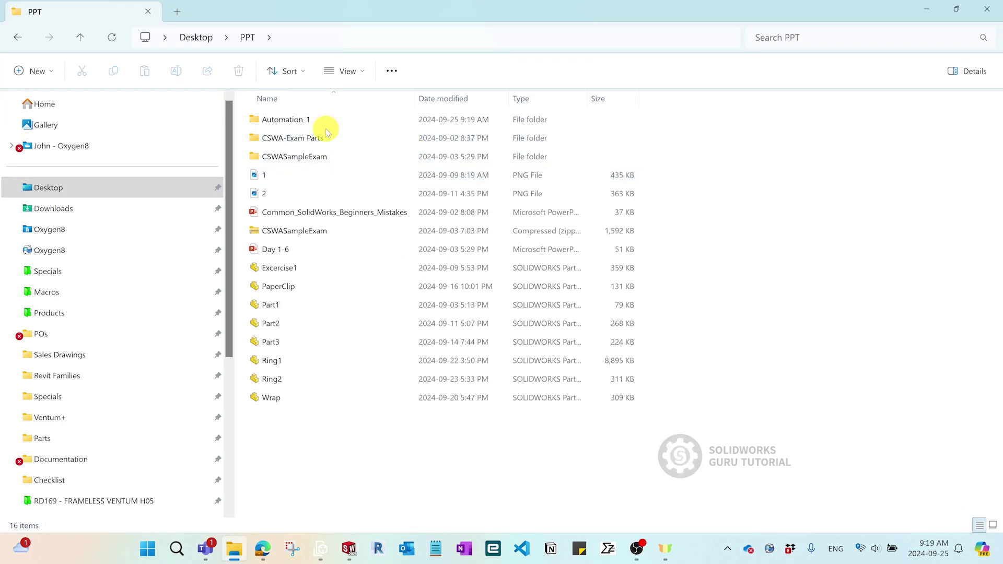
{"action": "double_click", "coordinate": [327, 121]}
Select the new Automation_1-001-A DXF, PDF and STEP exports to check them.
{"action": "left_click_drag", "start_coordinate": [292, 227], "coordinate": [327, 160]}
{"action": "left_click", "coordinate": [328, 239]}
{"action": "left_click_drag", "start_coordinate": [313, 224], "coordinate": [344, 158]}
{"action": "left_click_drag", "start_coordinate": [297, 259], "coordinate": [332, 157]}
{"action": "left_click", "coordinate": [331, 266]}
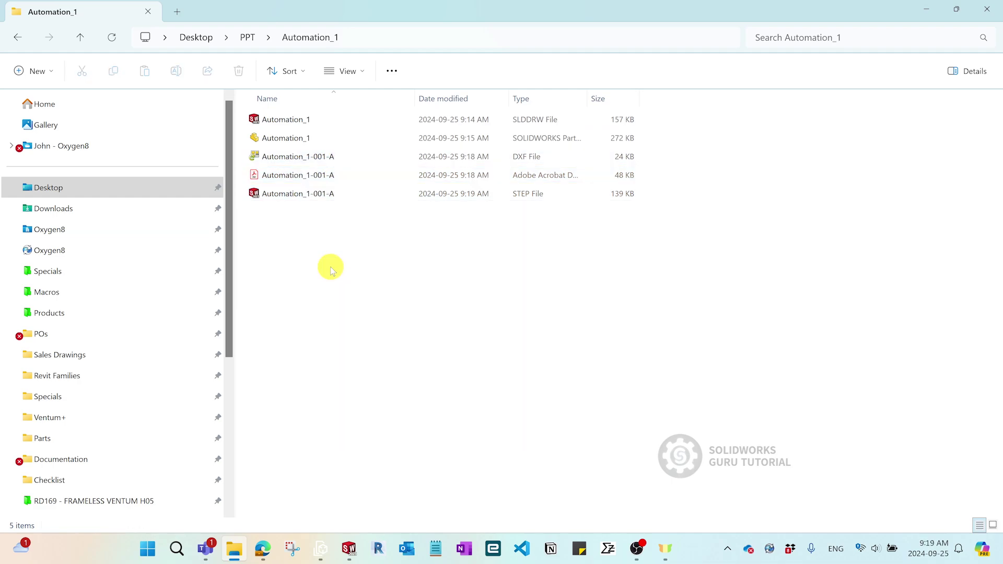
{"action": "left_click", "coordinate": [336, 171]}
{"action": "left_click", "coordinate": [339, 158]}
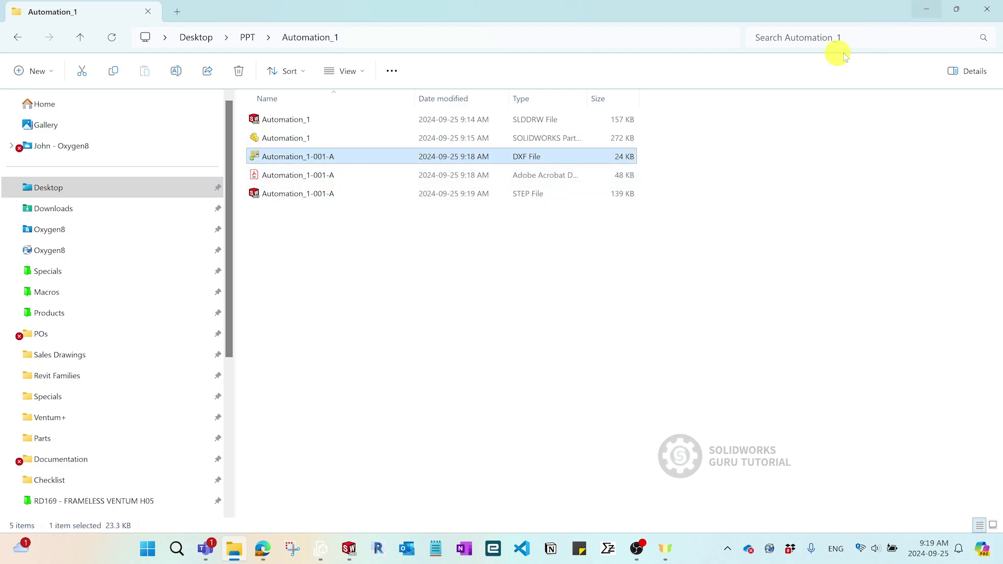
{"action": "left_click_drag", "start_coordinate": [305, 252], "coordinate": [340, 163]}
{"action": "left_click", "coordinate": [334, 268]}
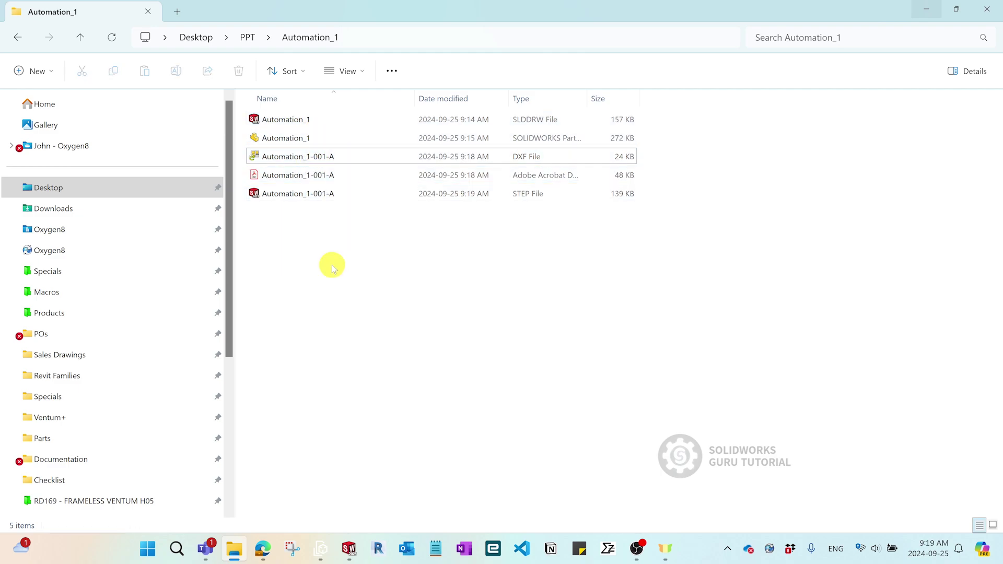